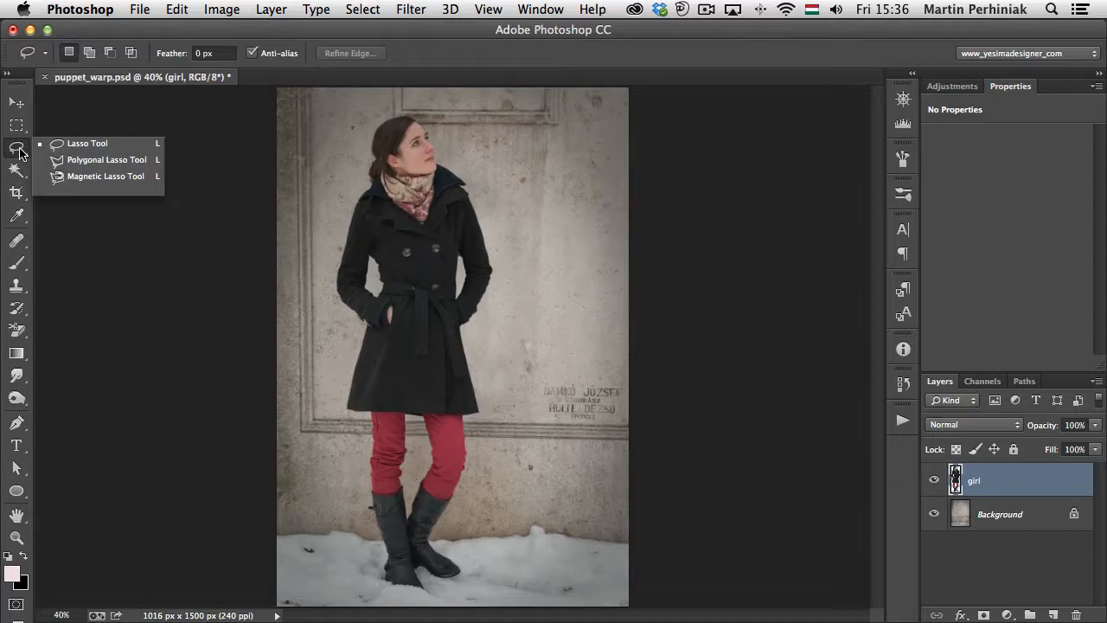
left_click(20, 171)
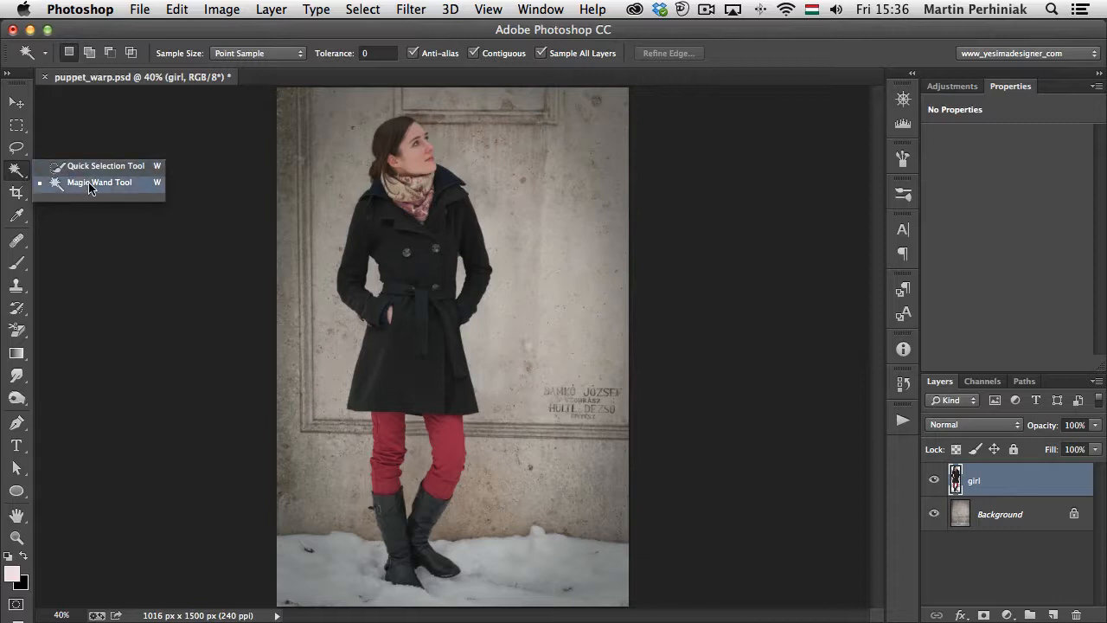
left_click(13, 178)
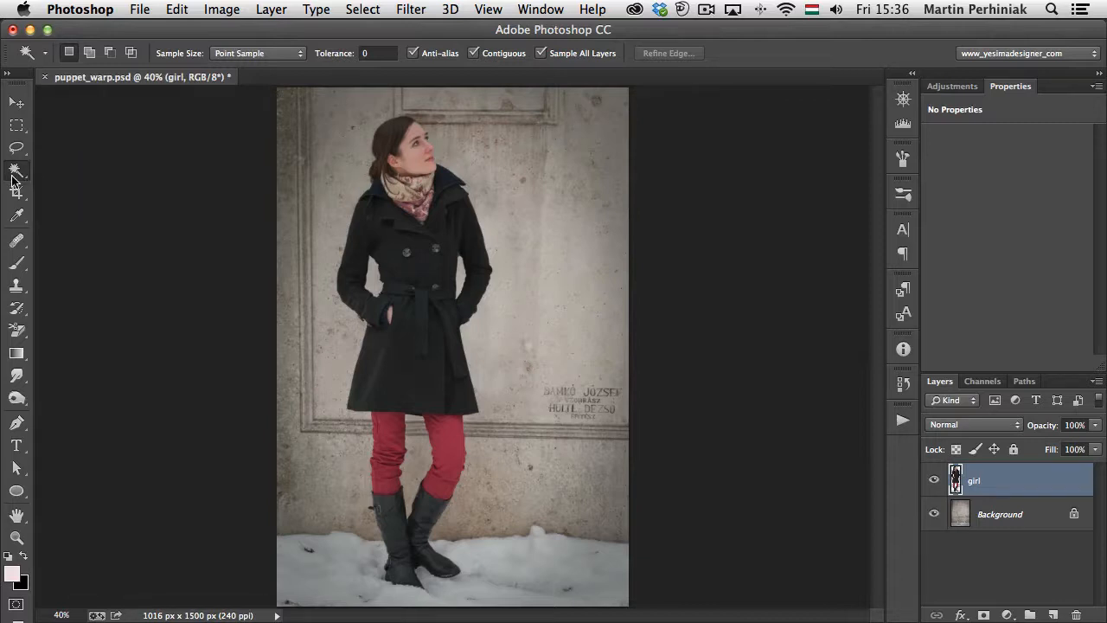
left_click(355, 9)
left_click(355, 9)
left_click(354, 10)
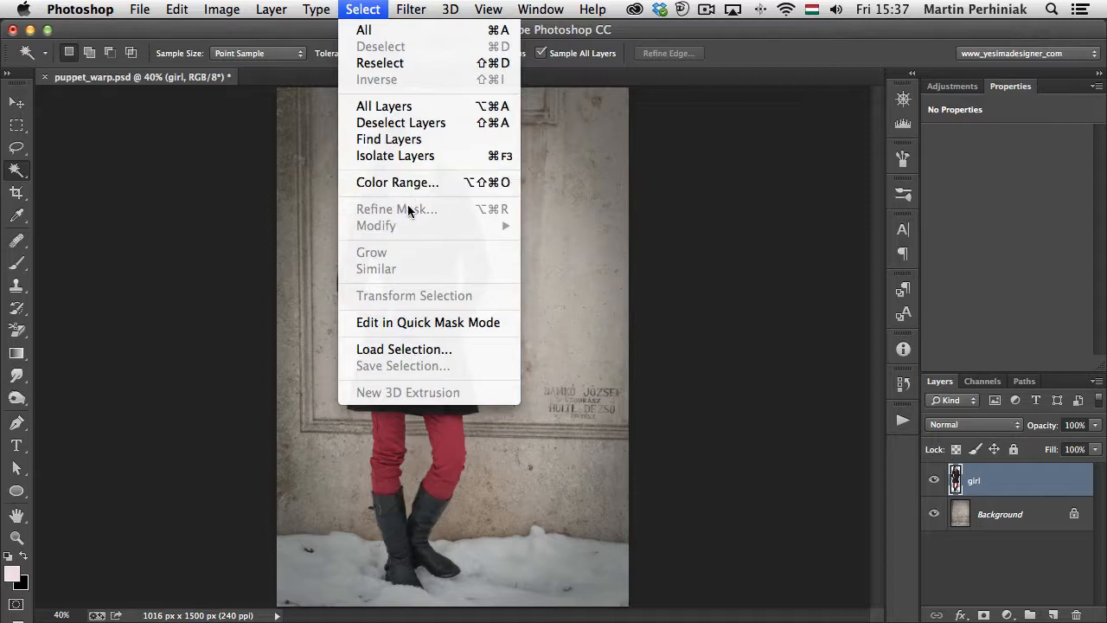
key("Escape")
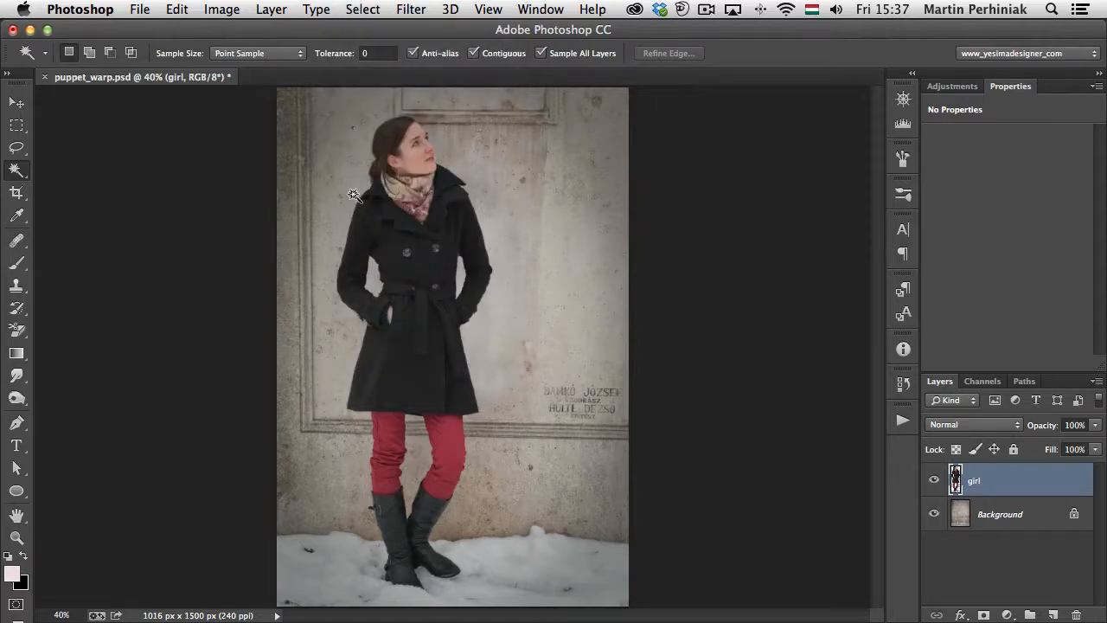
- Draw a rectangular selection around the woman's upper body, then transform it to about 69% width and move it over her coat
key("m")
left_click_drag(322, 116, 511, 340)
left_click(360, 9)
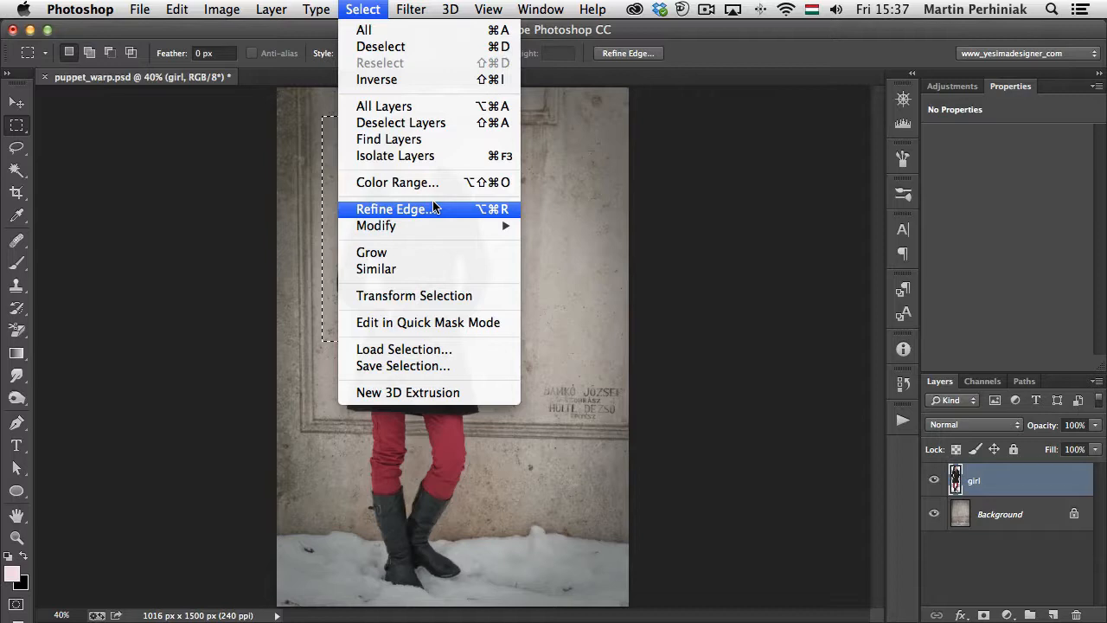
mouse_move(418, 228)
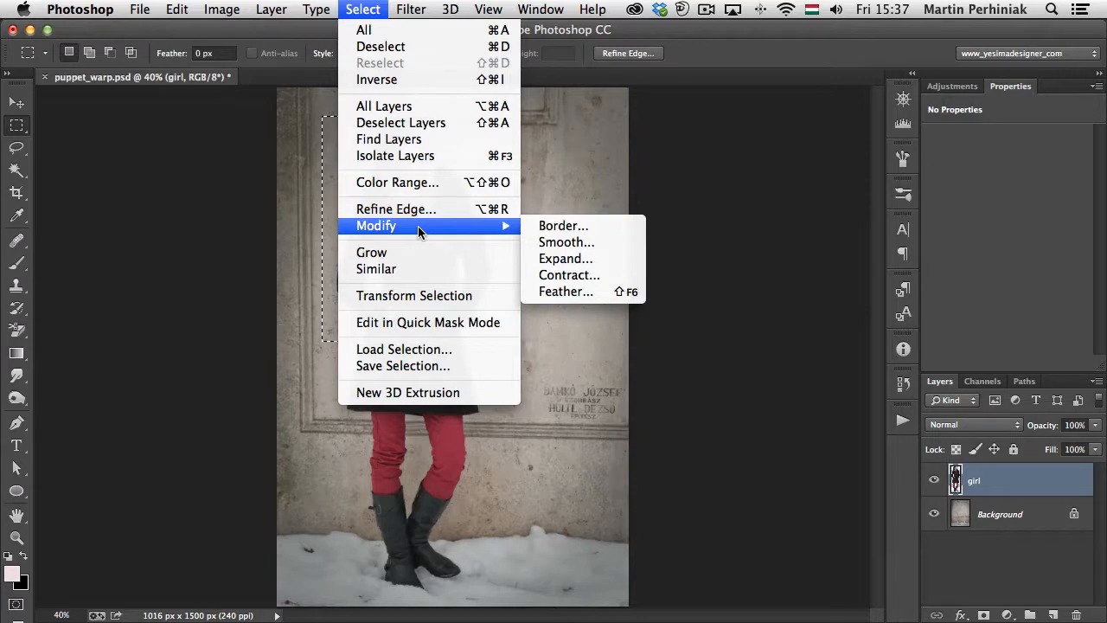
left_click(424, 296)
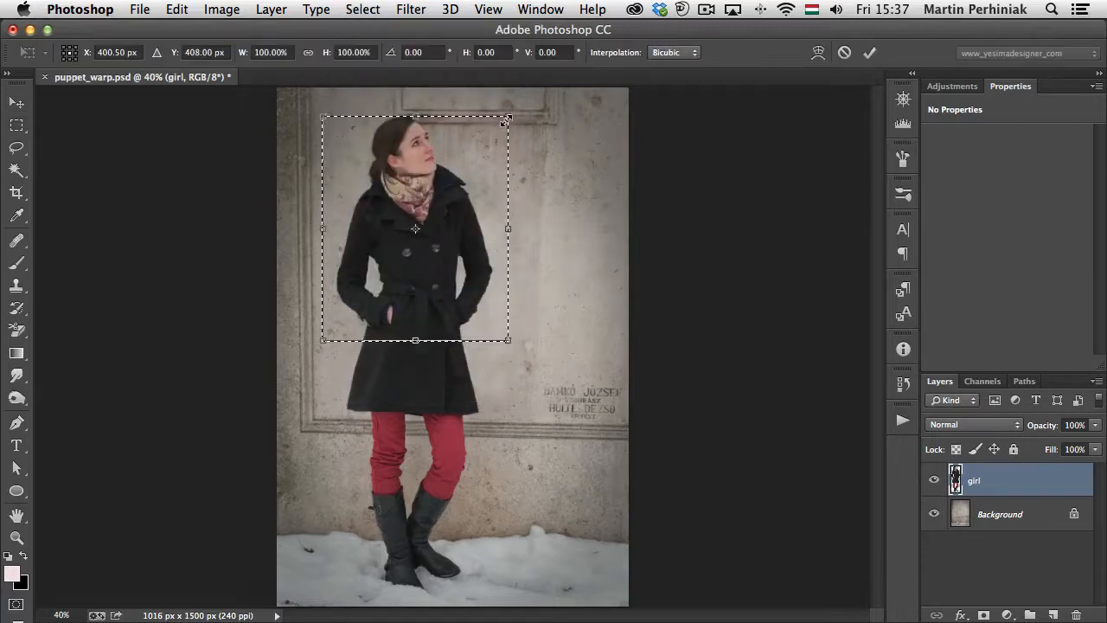
left_click_drag(506, 121, 450, 115)
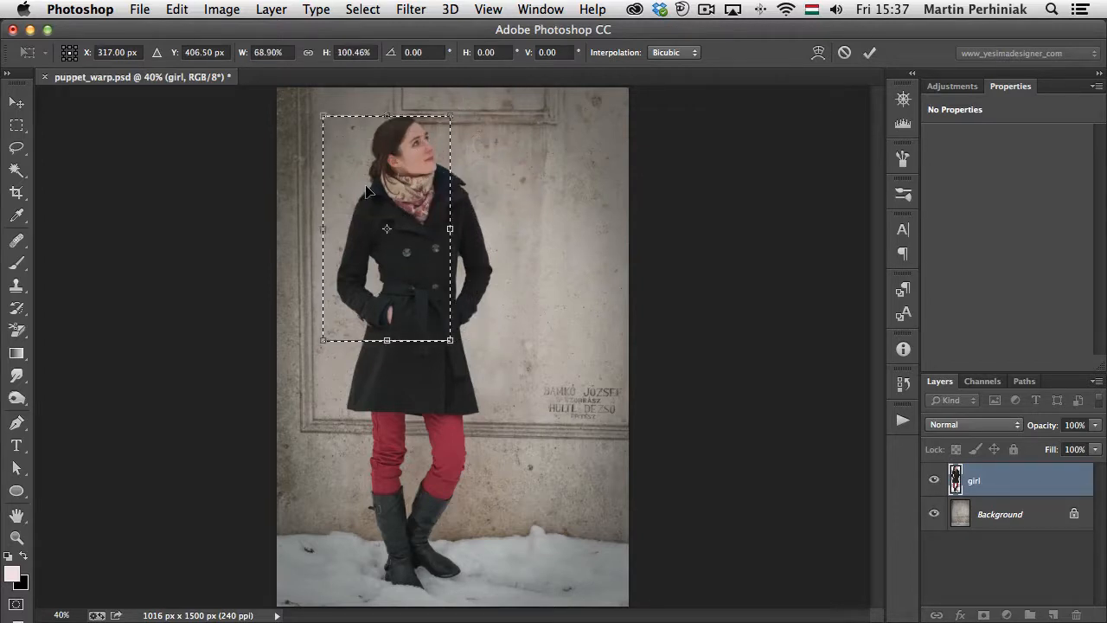
left_click_drag(387, 210, 419, 216)
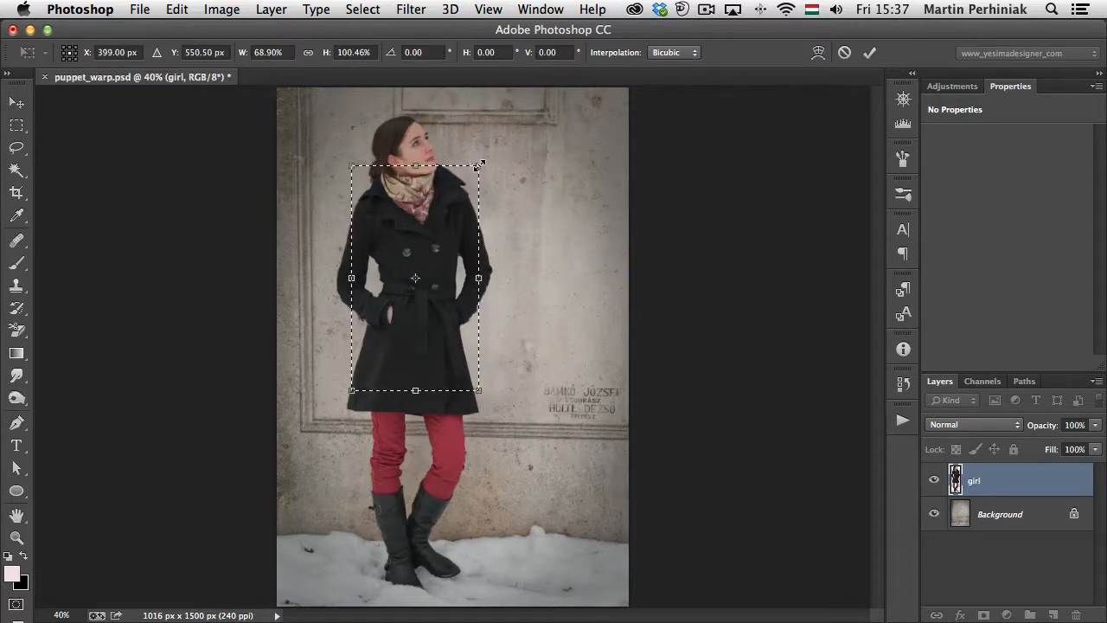
- Distort the selection's two upper corners into a slanted four-sided shape reaching from the scarf to the wall beside her, and apply the transformation
left_click_drag(480, 170, 569, 226)
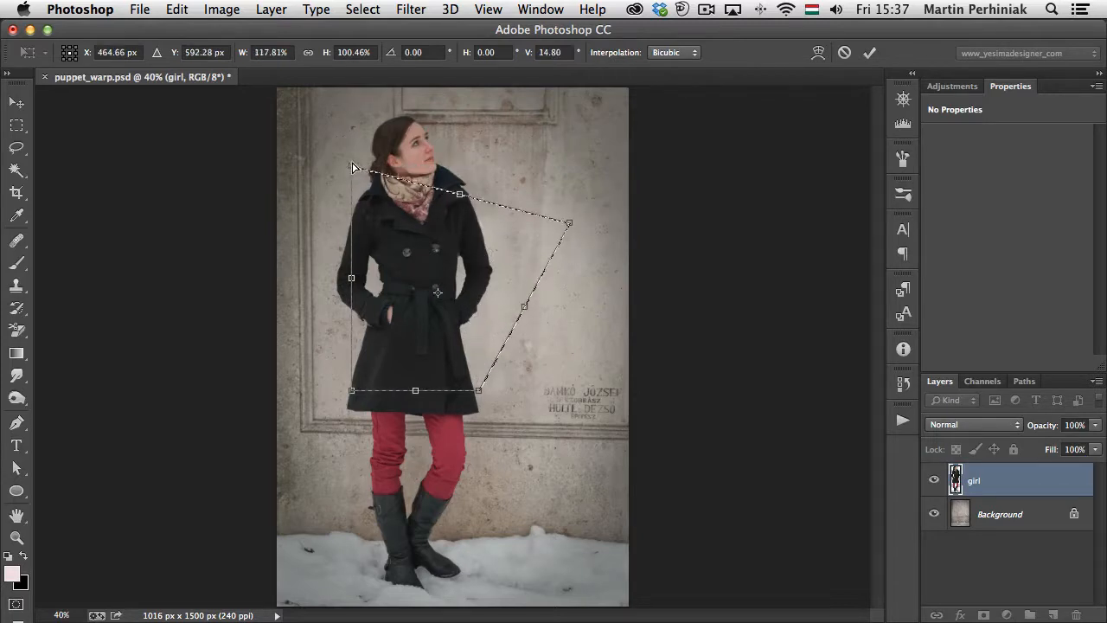
left_click_drag(351, 165, 418, 179)
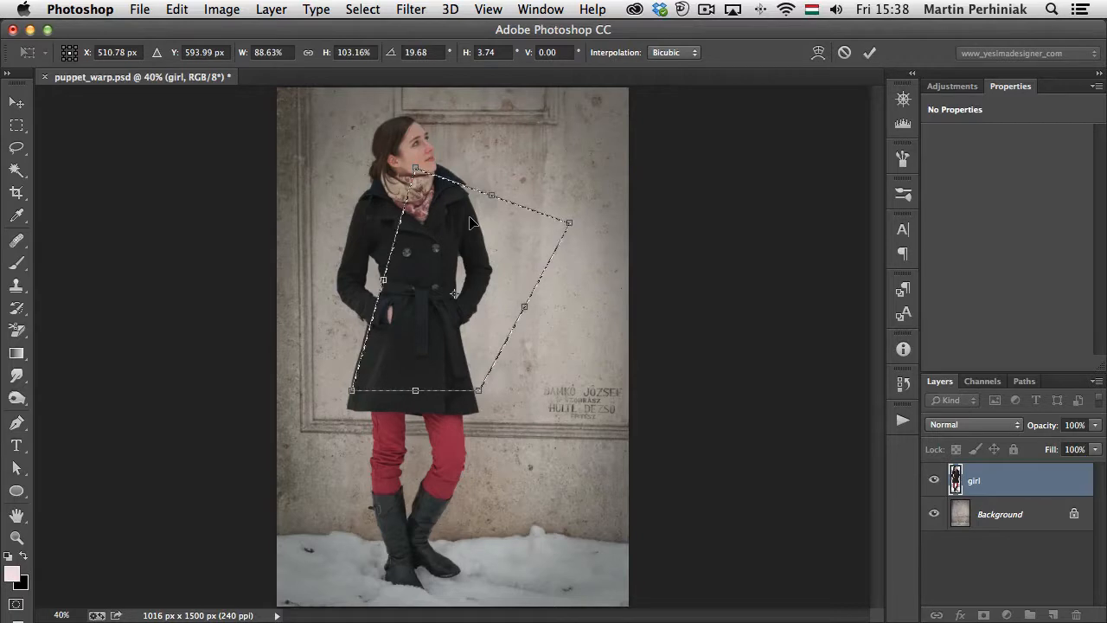
key("Return")
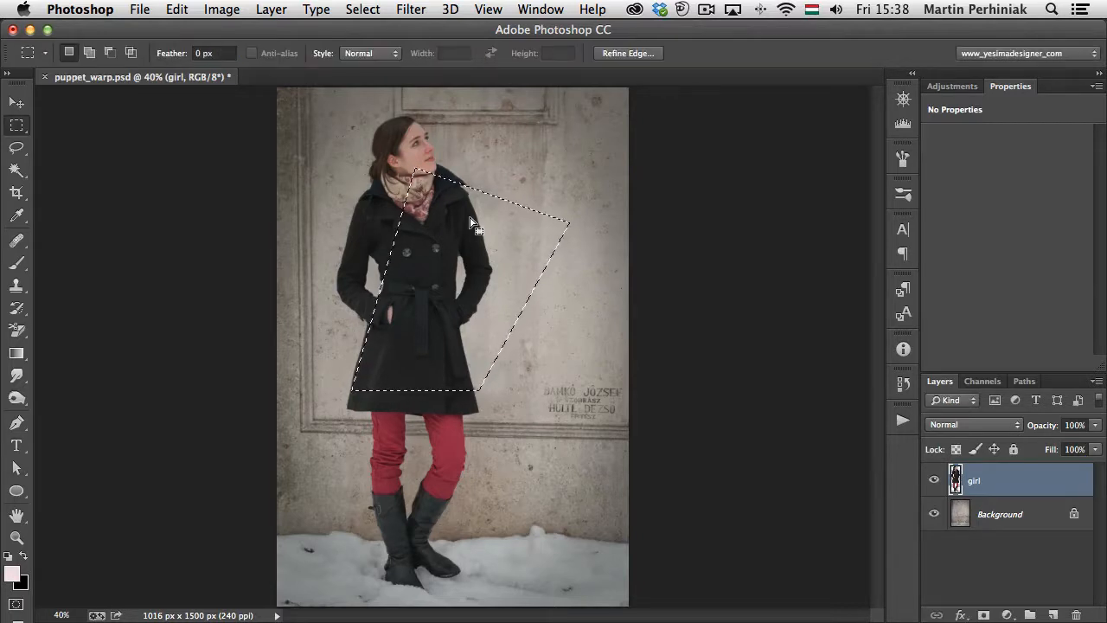
left_click(490, 9)
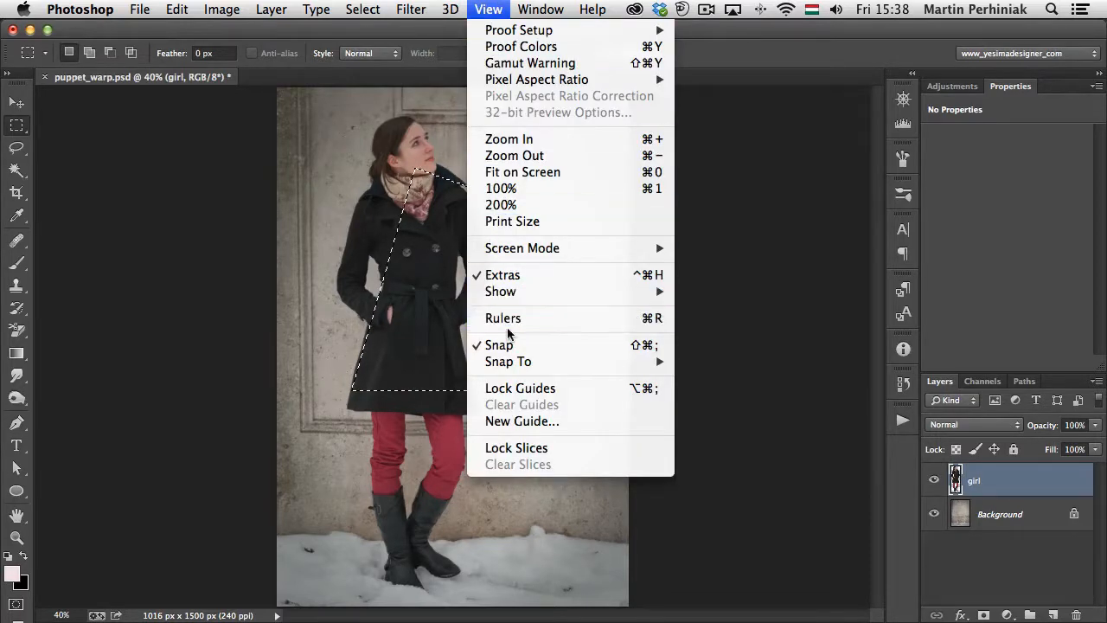
mouse_move(515, 295)
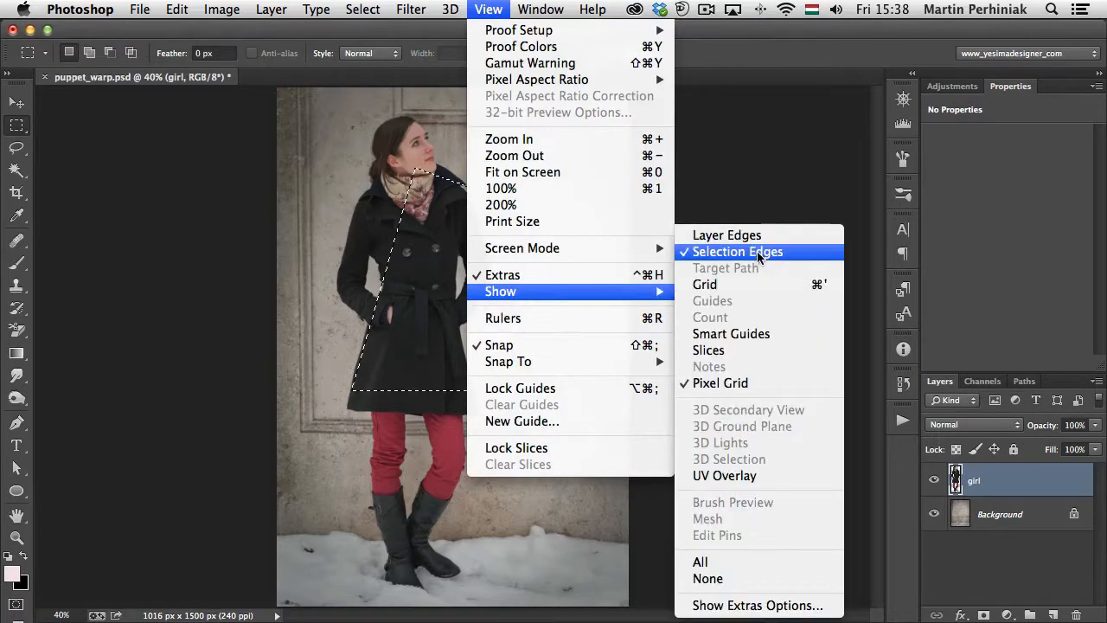
left_click(771, 150)
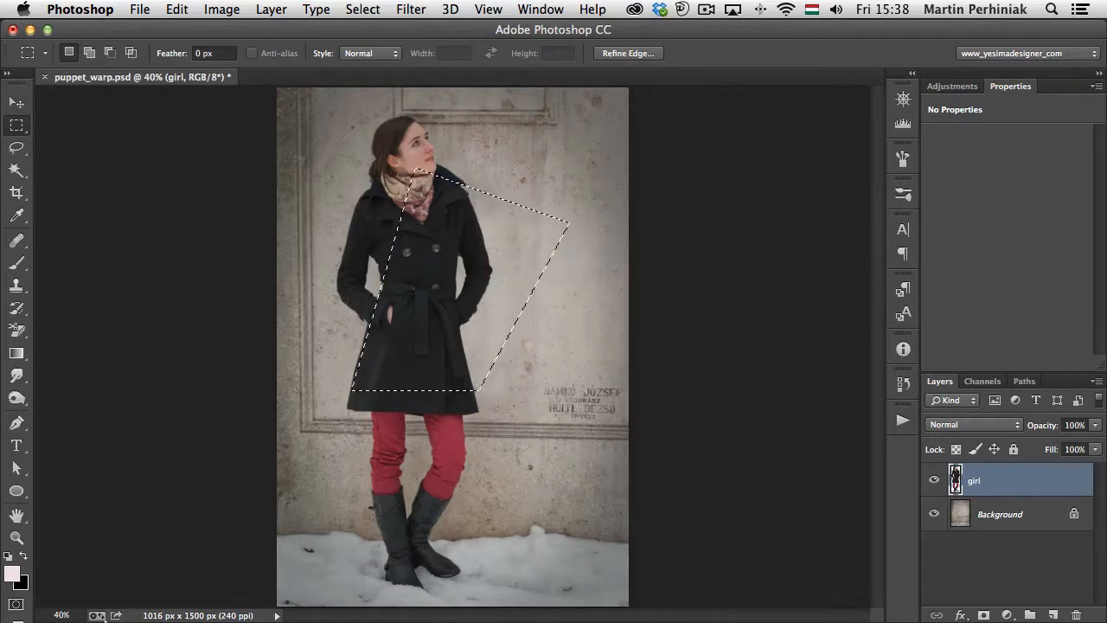
- In Quick Mask mode, paint black with a 95 px brush along the selection's left side to remove that part of the coat
key("q")
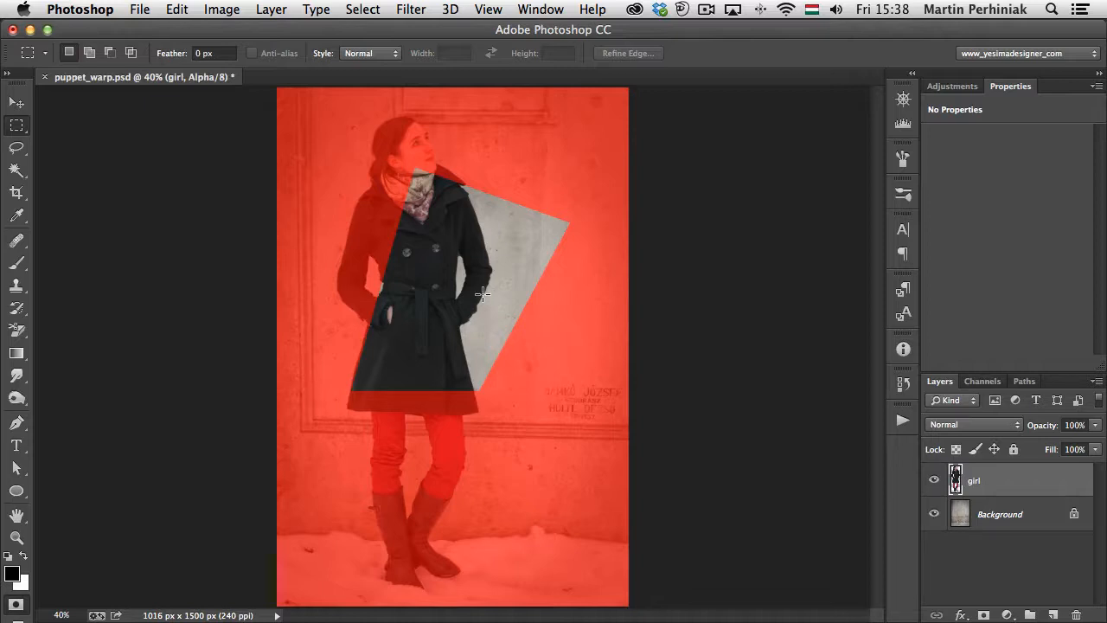
left_click(15, 352)
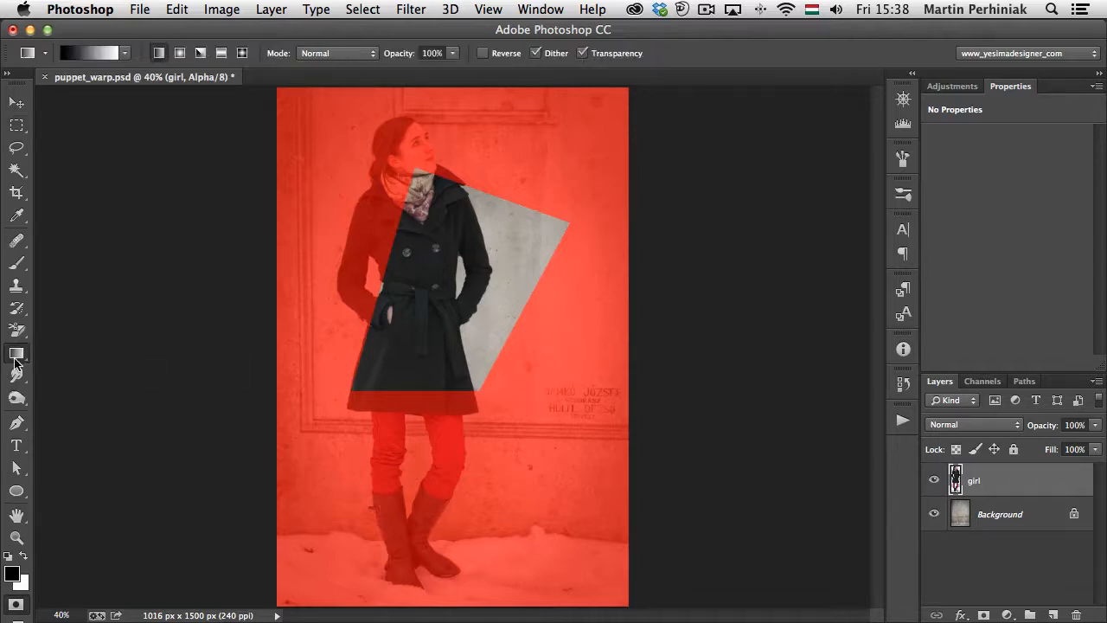
left_click(16, 262)
right_click(355, 294)
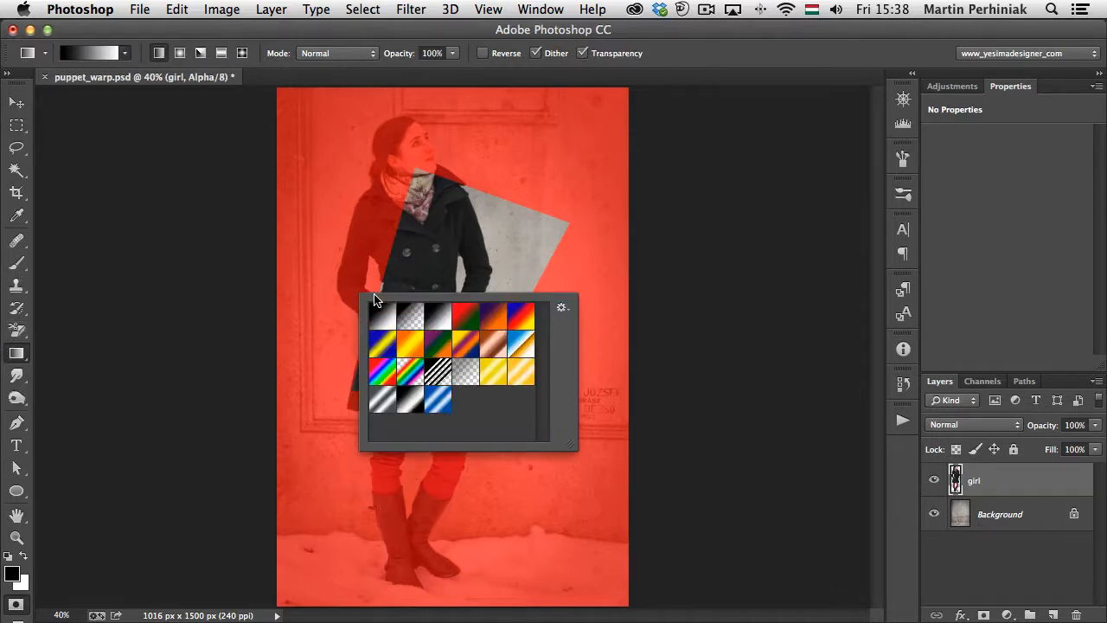
left_click(16, 262)
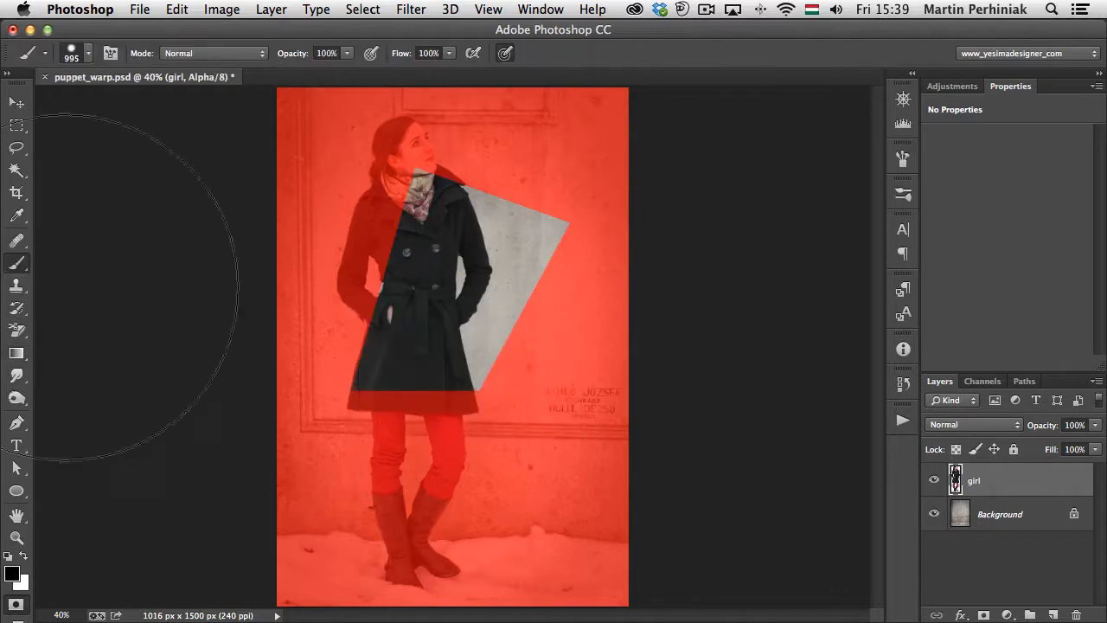
mouse_move(491, 320)
left_mouse_down()
mouse_move(330, 317)
mouse_move(397, 277)
mouse_move(403, 228)
mouse_move(387, 338)
mouse_move(370, 361)
mouse_move(377, 312)
mouse_move(364, 358)
left_mouse_up()
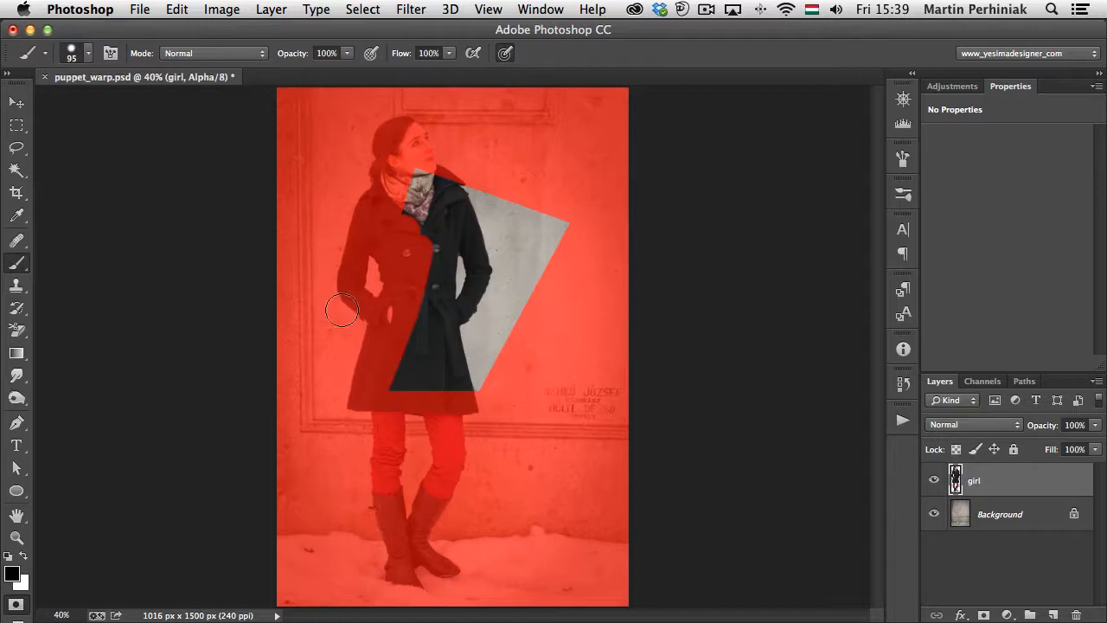
mouse_move(365, 243)
left_mouse_down()
mouse_move(392, 235)
mouse_move(388, 201)
mouse_move(417, 229)
mouse_move(406, 300)
left_mouse_up()
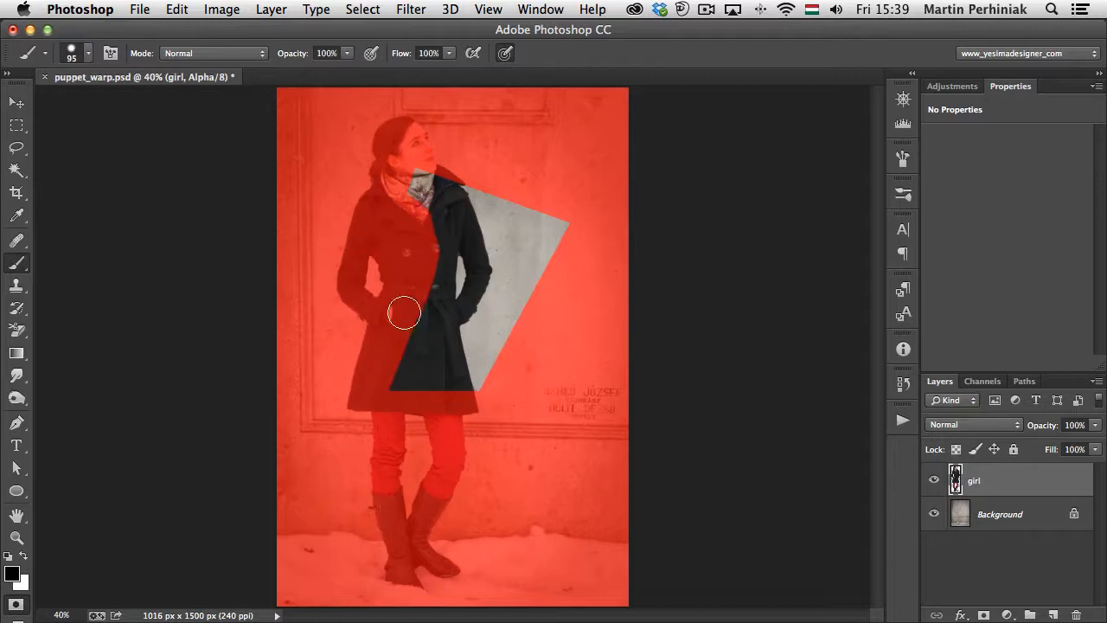
- Paint white on the wall along the mask's right edge to extend the selection outward, and return to standard mode
key("x")
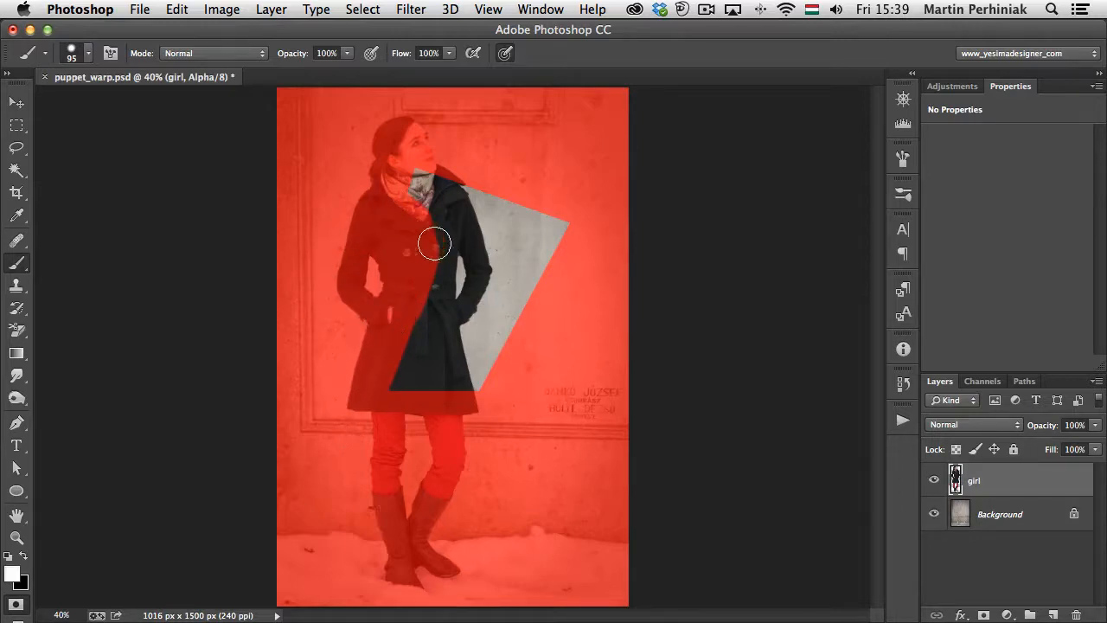
mouse_move(538, 247)
left_mouse_down()
mouse_move(481, 365)
mouse_move(518, 283)
mouse_move(529, 320)
left_mouse_up()
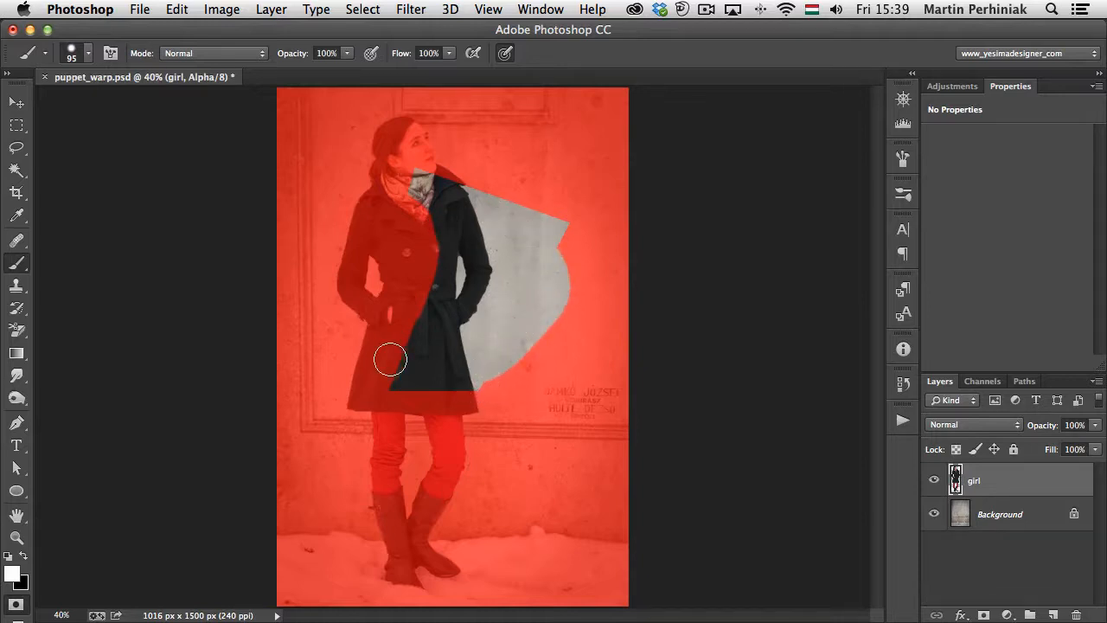
key("q")
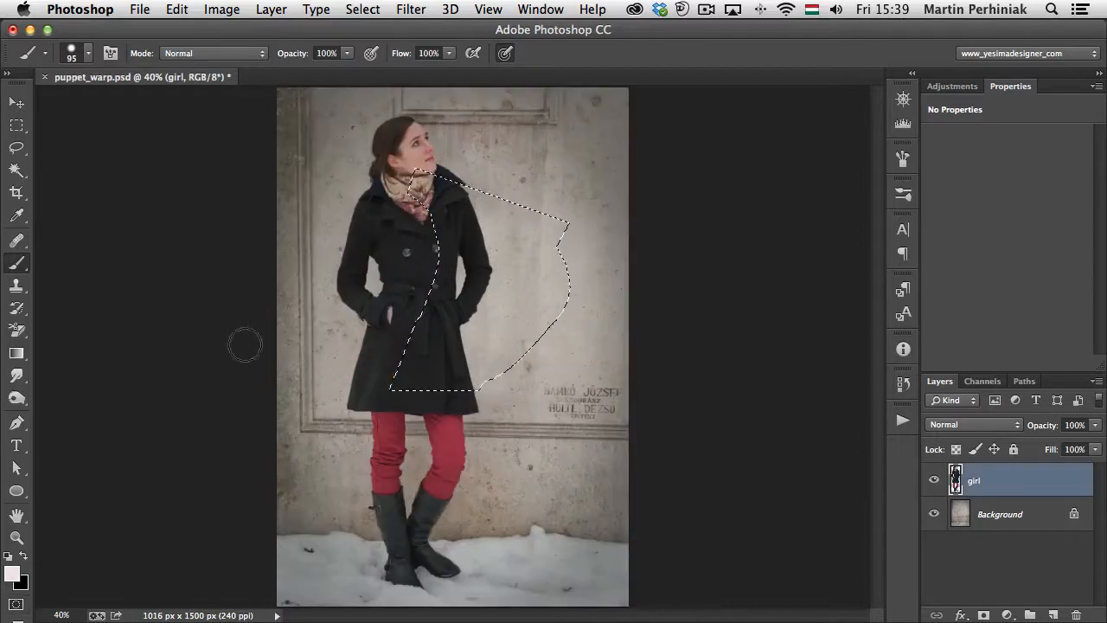
left_click(8, 79)
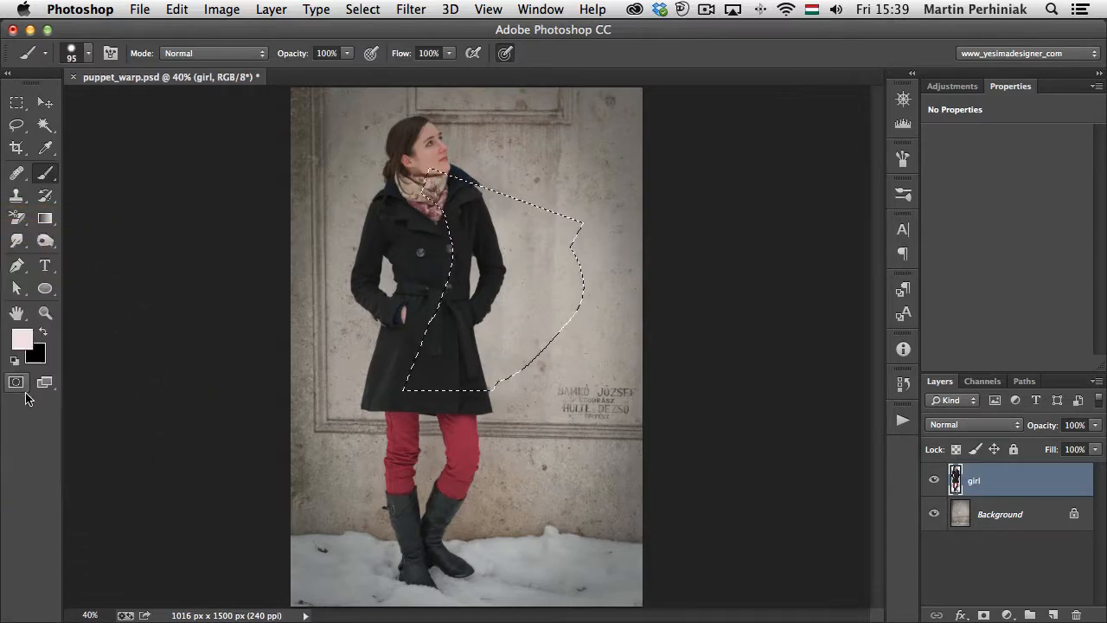
left_click(8, 74)
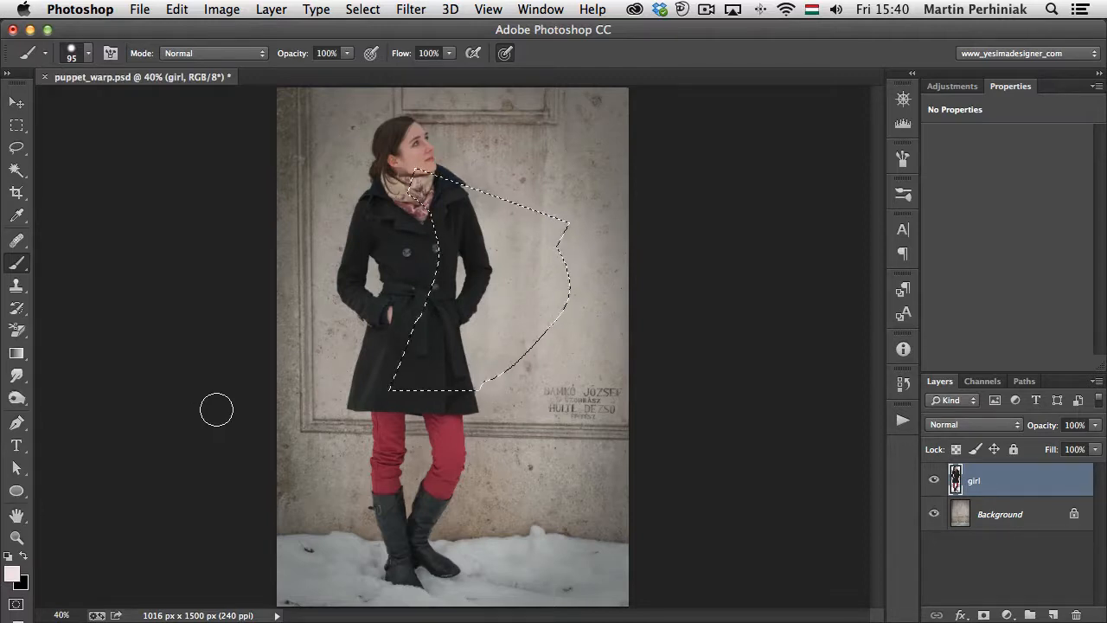
- Save the selection in puppet_warp.psd as a new channel named "shape"
left_click(367, 9)
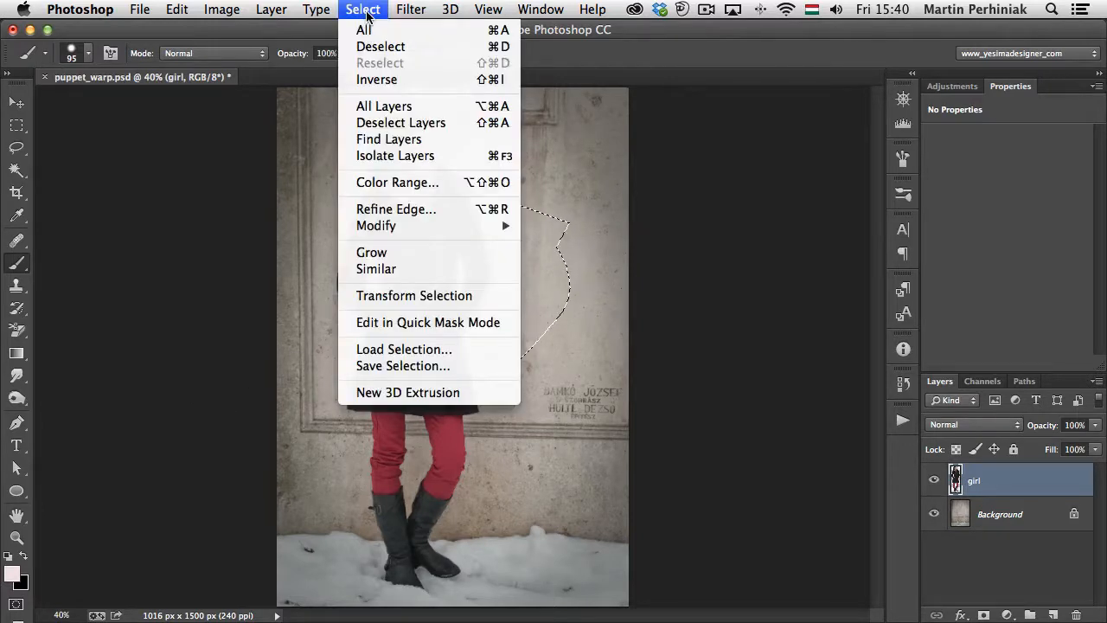
left_click(422, 370)
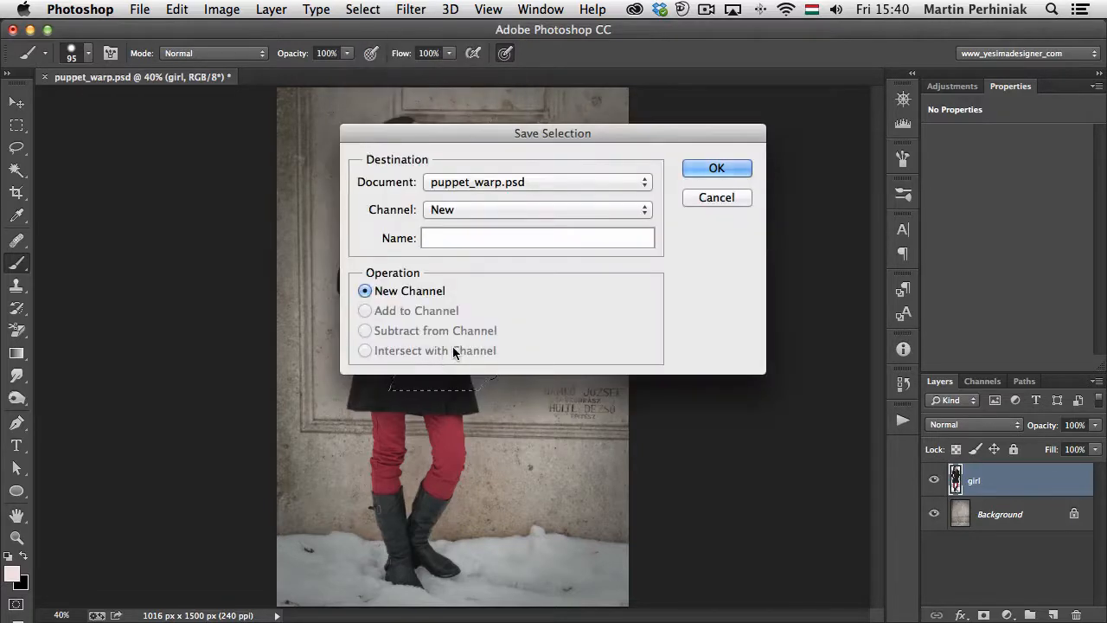
left_click(471, 182)
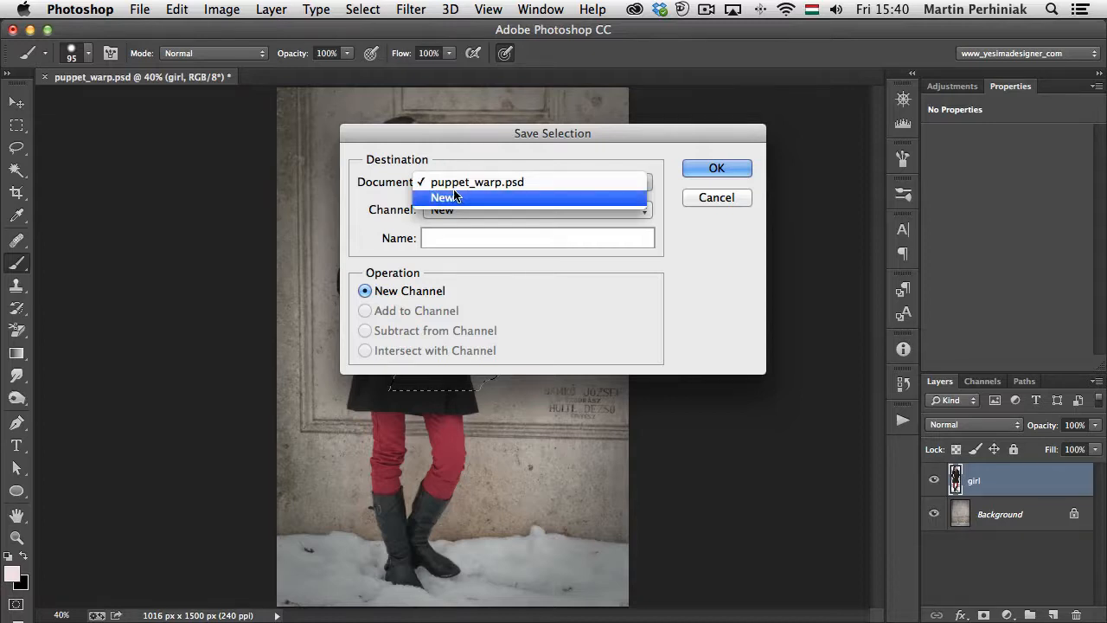
left_click(380, 210)
left_click(463, 216)
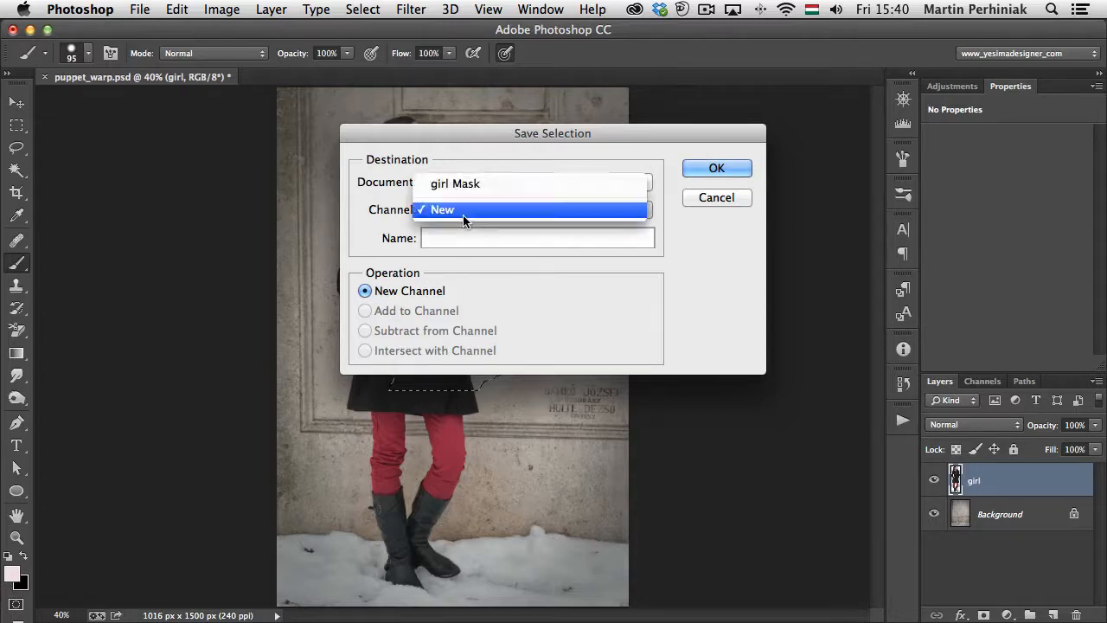
left_click(372, 216)
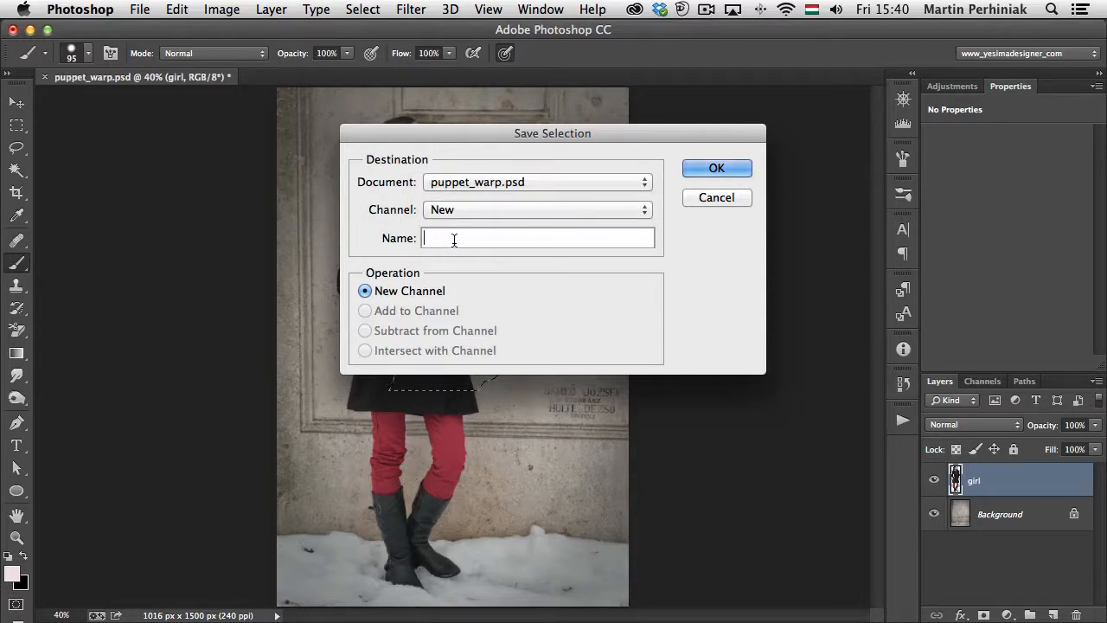
type("shape")
left_click(706, 165)
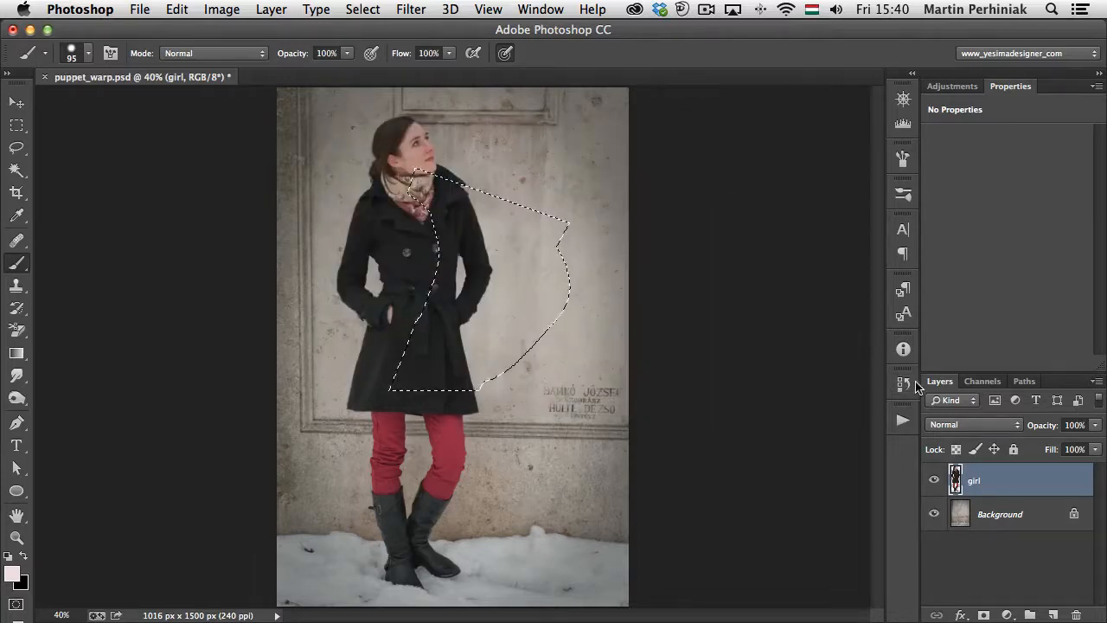
- Show the saved shape channel in the document's channel list and deselect the active selection
left_click(978, 381)
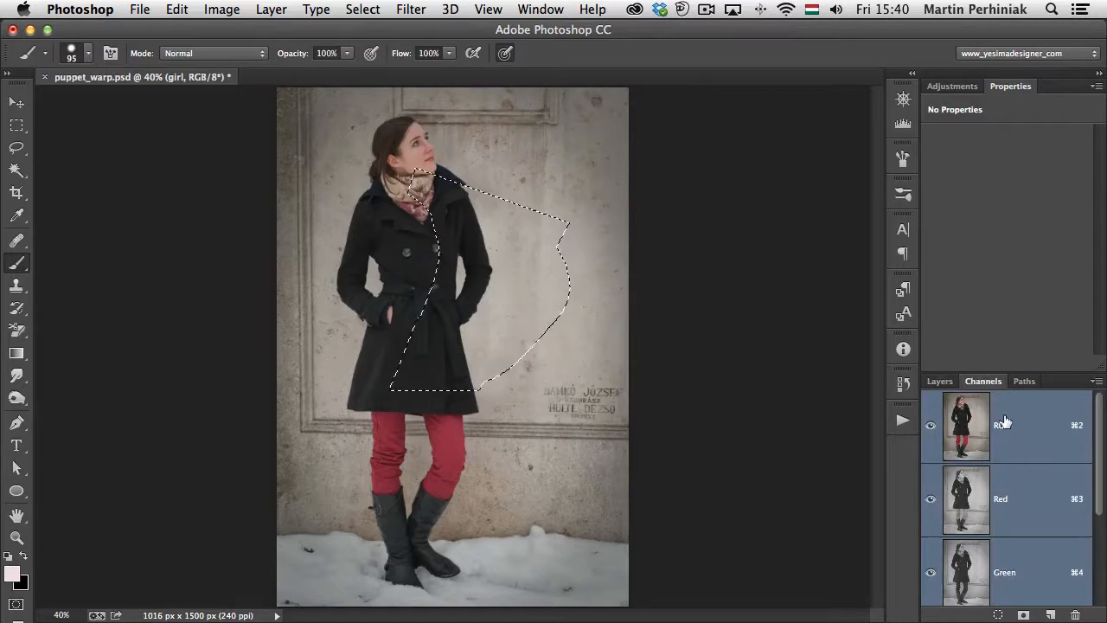
scroll(1022, 441, "down", 3)
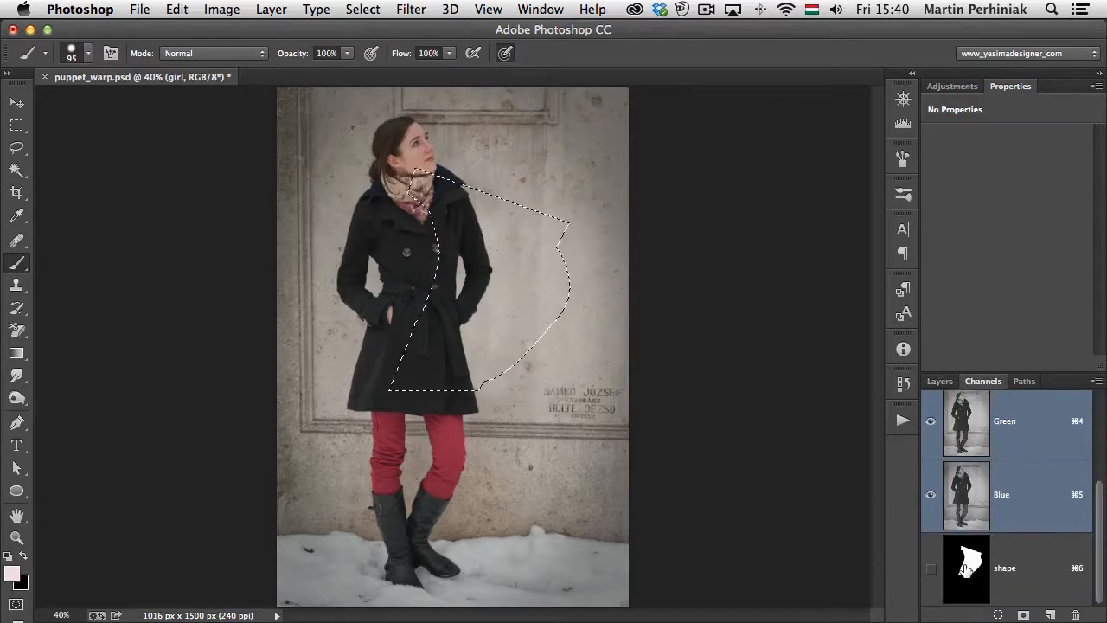
key("super+d")
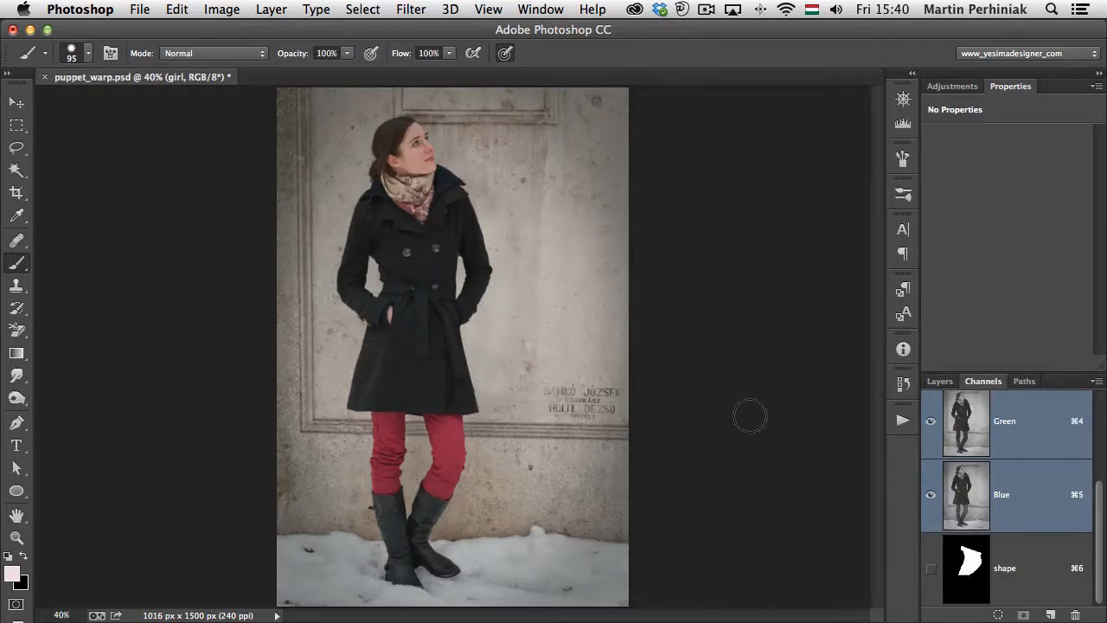
- Load the shape channel as a selection straight from the channel list, and again with Load Selection as a new, non-inverted selection
left_click(971, 563, "super")
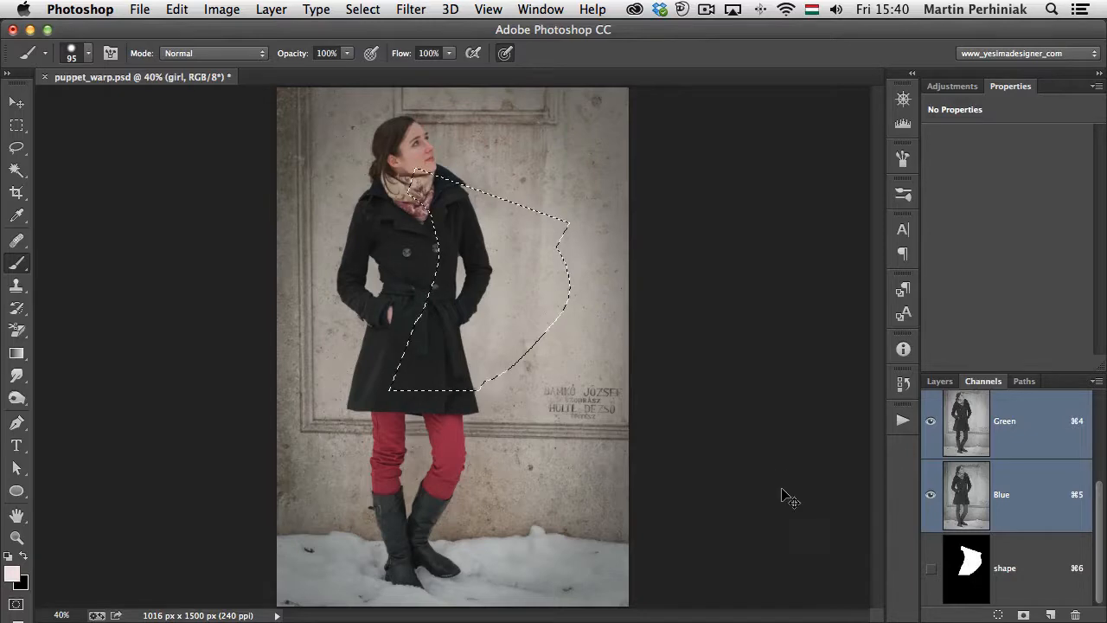
left_click(377, 11)
left_click(398, 349)
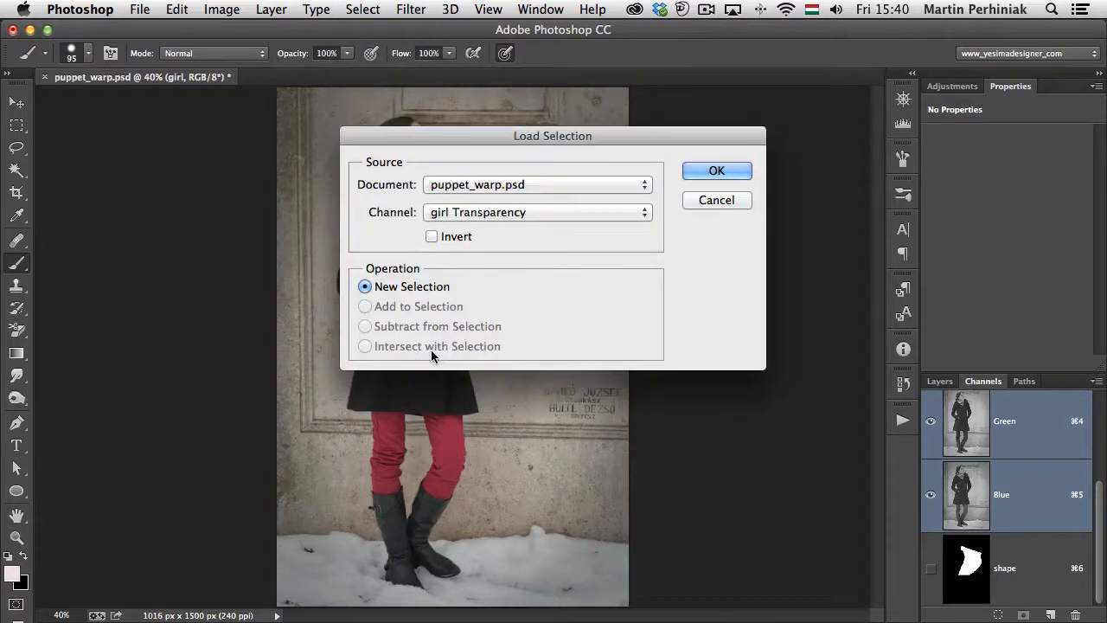
left_click(461, 215)
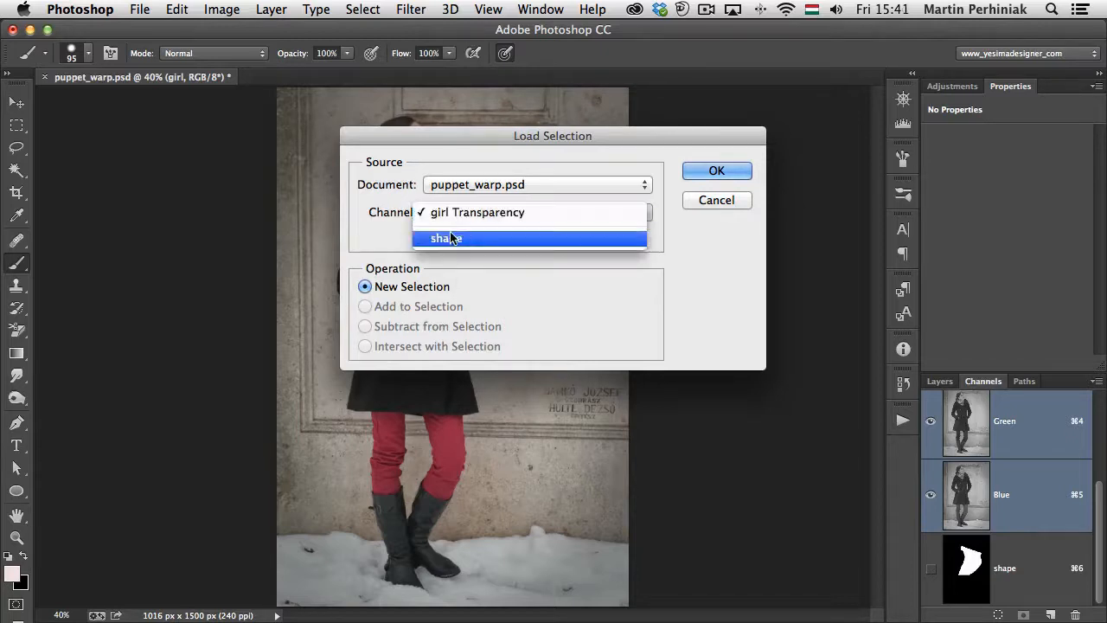
left_click(448, 240)
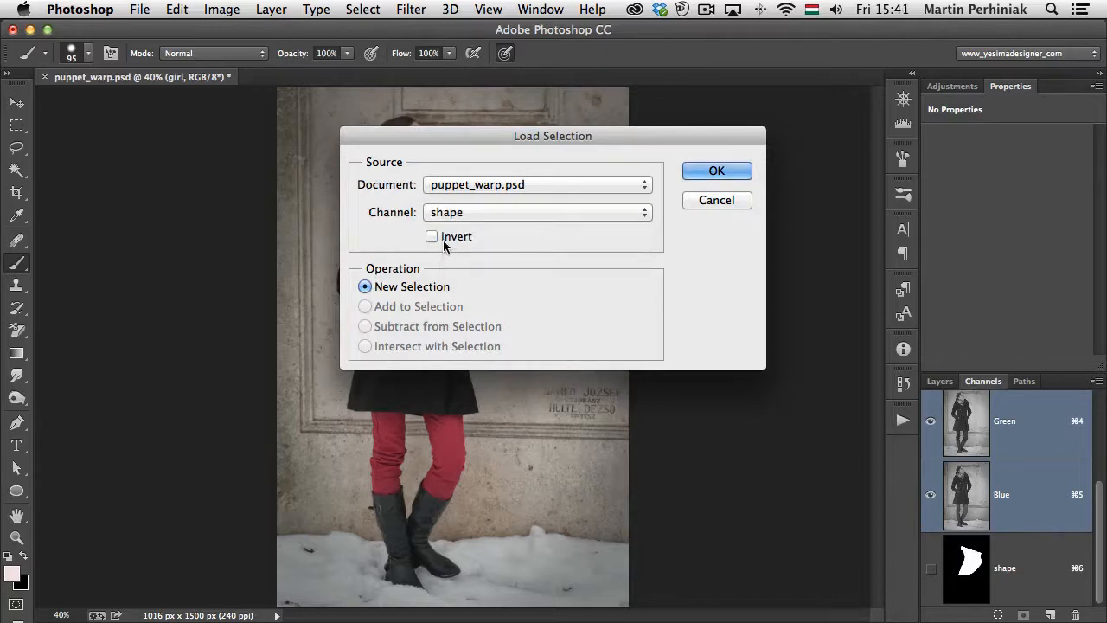
left_click(445, 240)
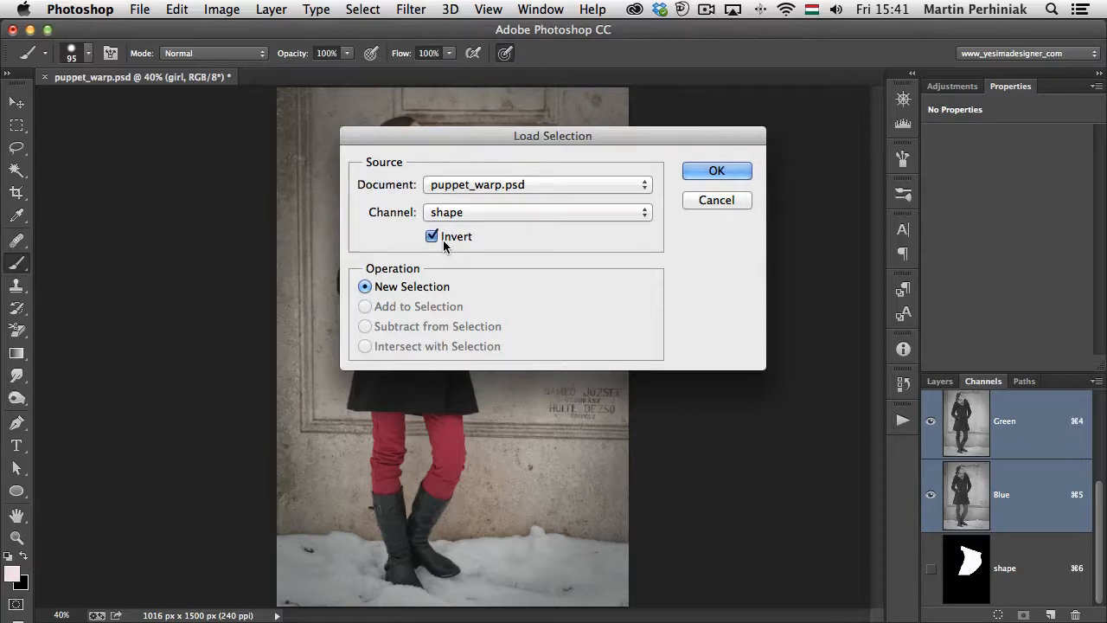
left_click(445, 240)
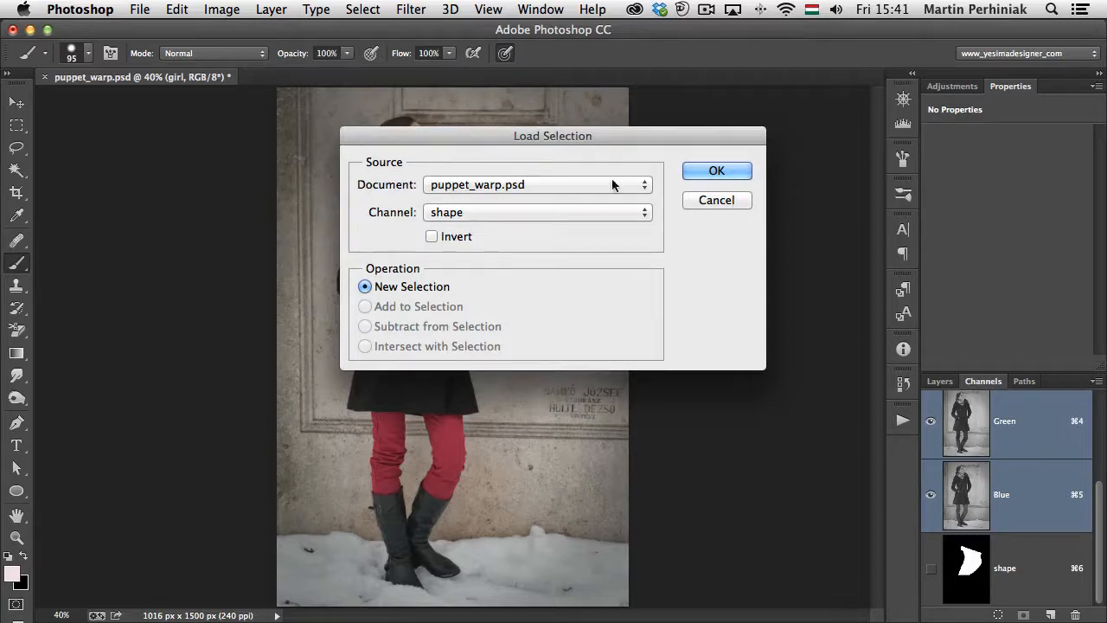
left_click(742, 173)
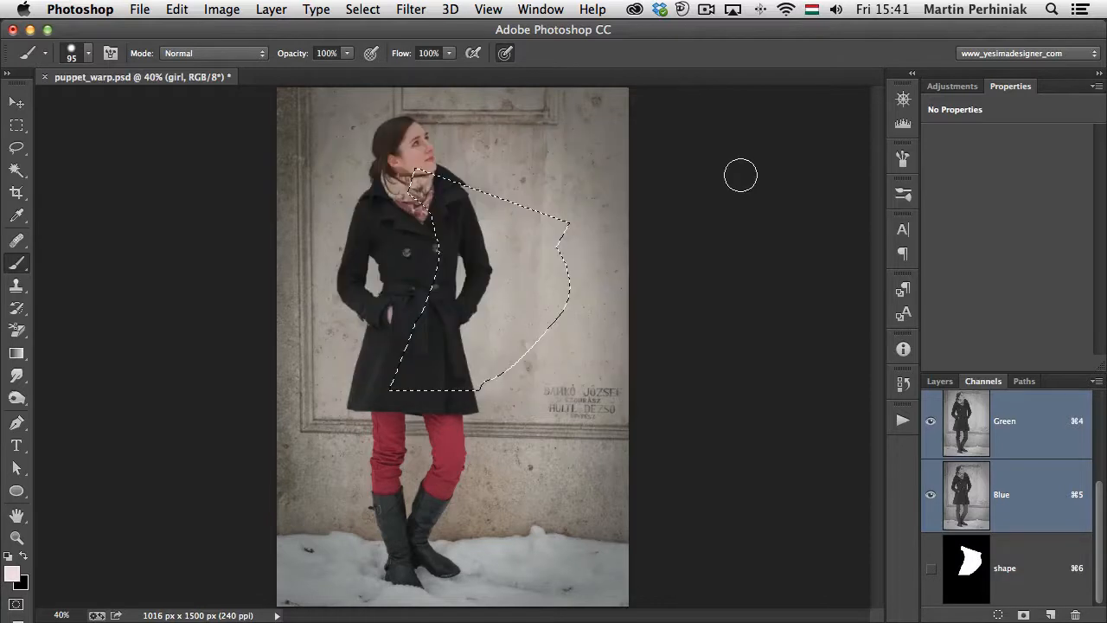
- Add a layer mask to the girl layer from the active selection
left_click(940, 382)
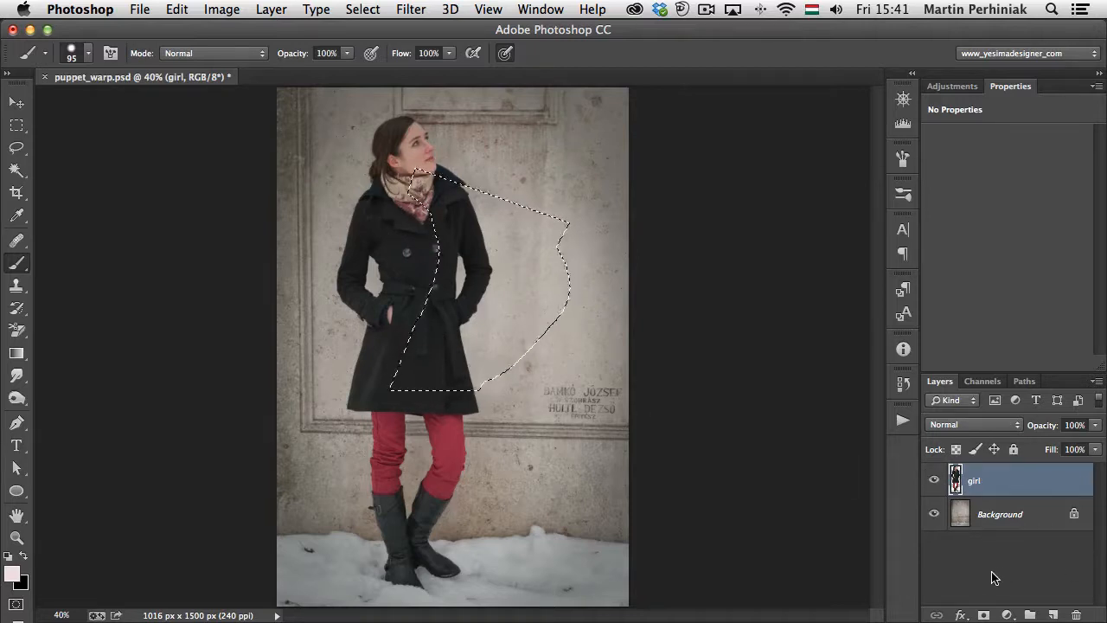
left_click(983, 615)
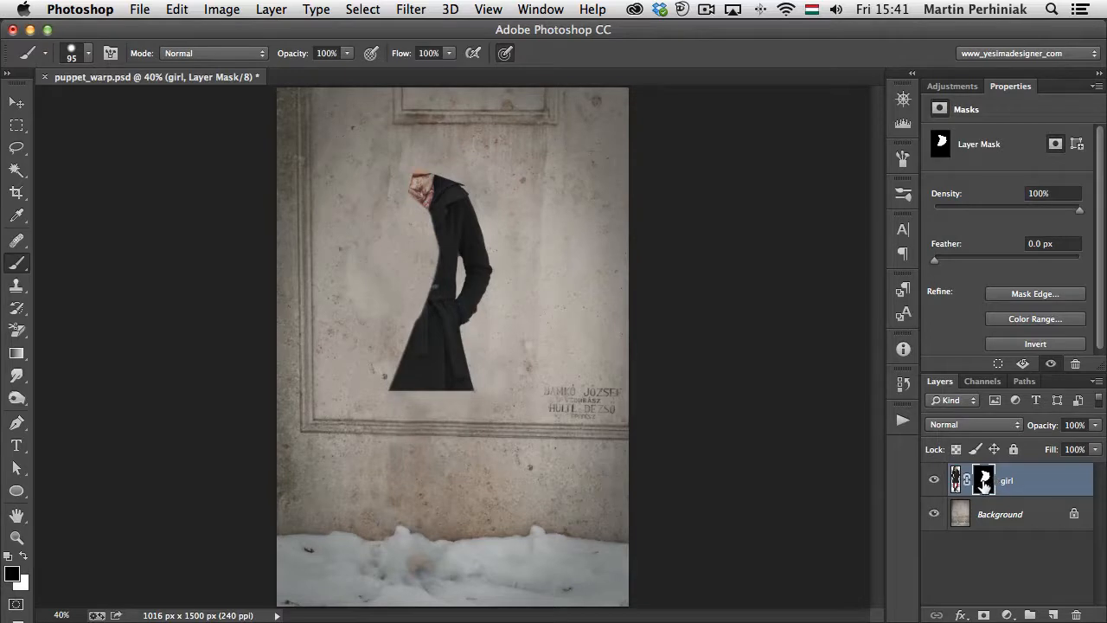
- Load the girl layer's mask as a selection, and replace it with a selection of the layer's own pixel content
left_click_drag(985, 484, 987, 487)
left_click(986, 483, "super")
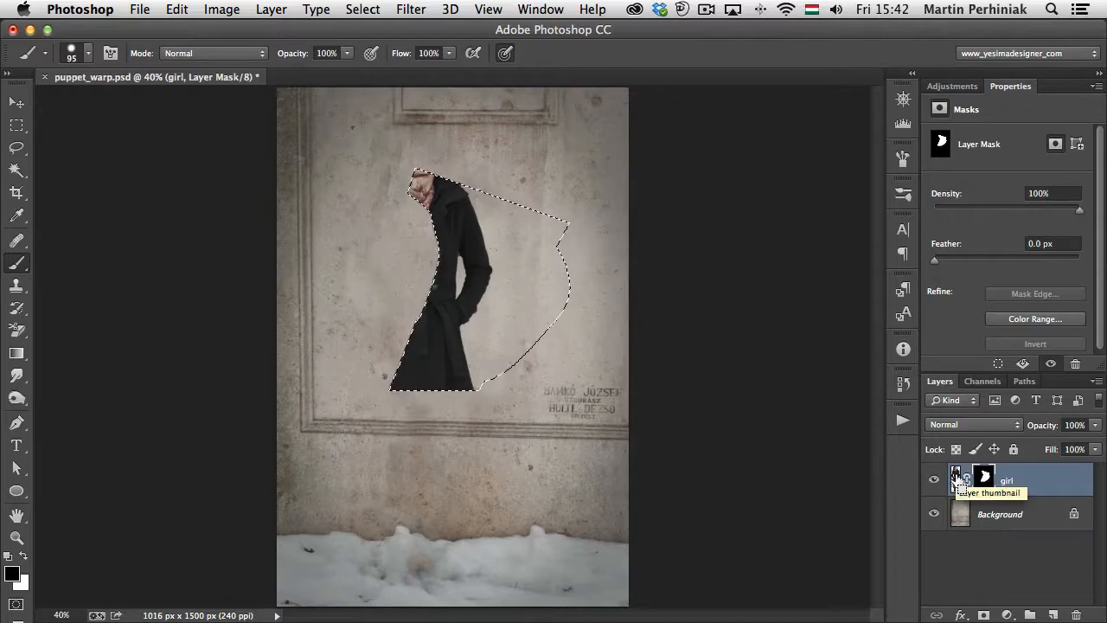
left_click(955, 481, "super")
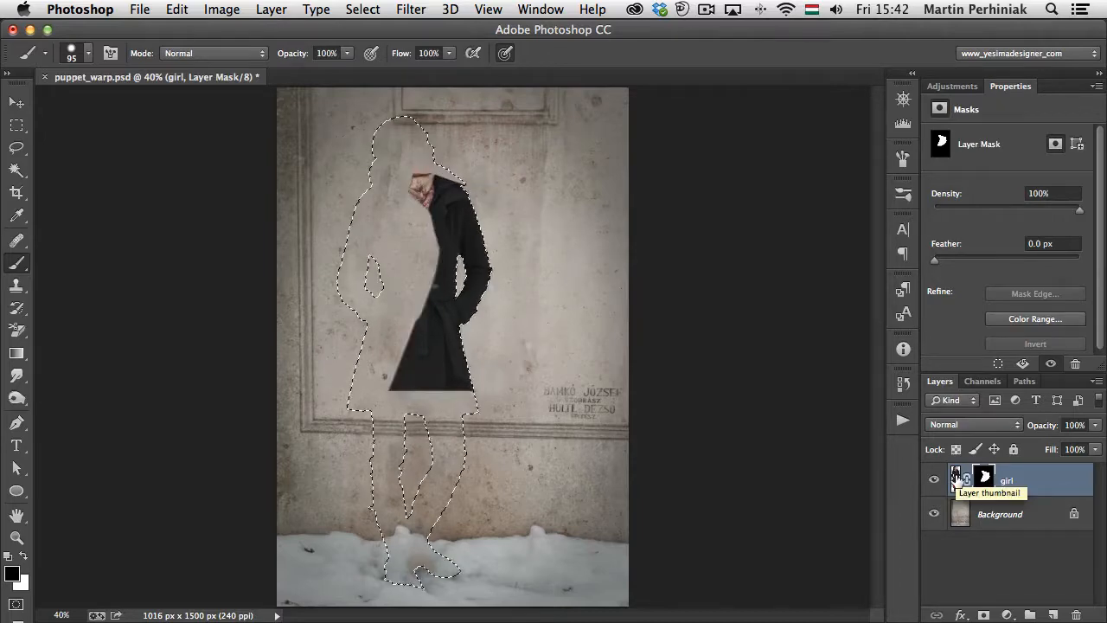